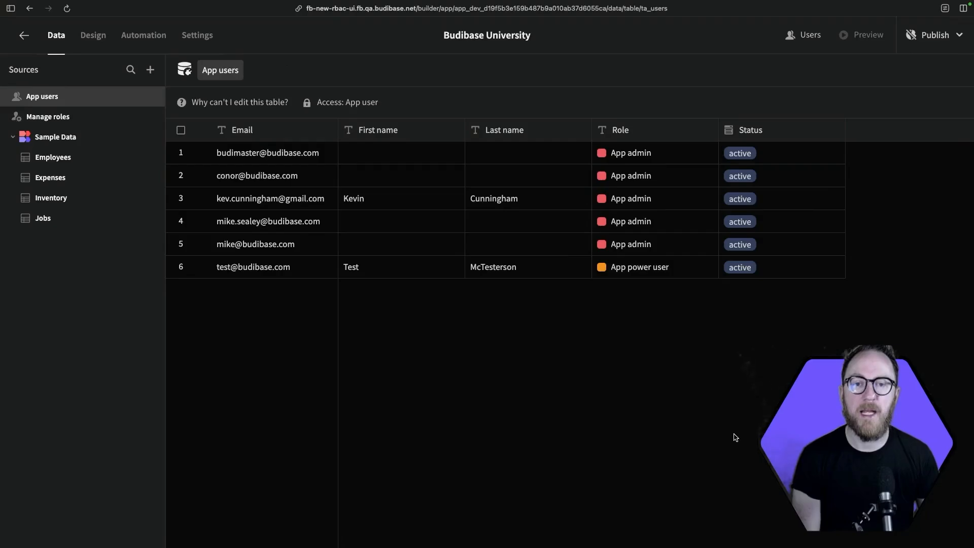
- Open the role management page, add a custom role and name it Inventory User
left_click(47, 116)
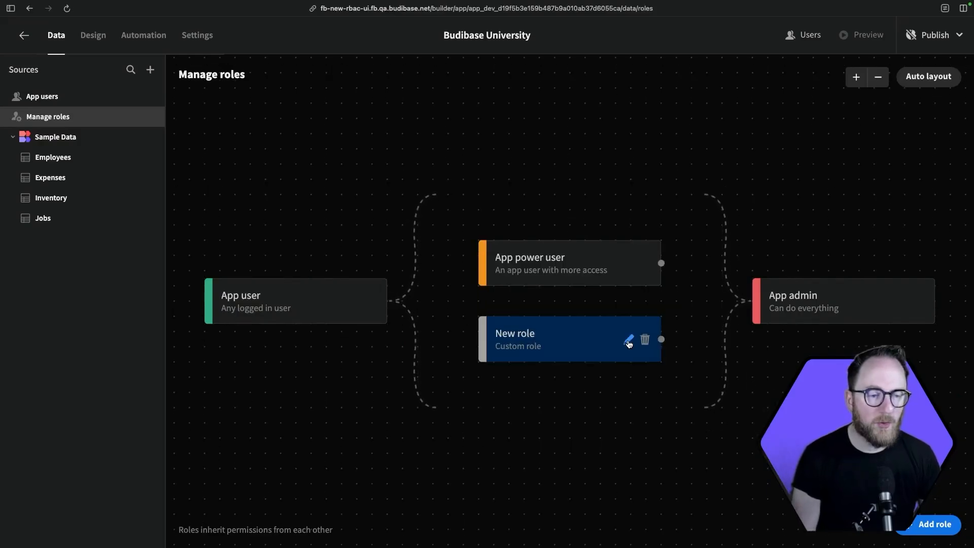
left_click(628, 341)
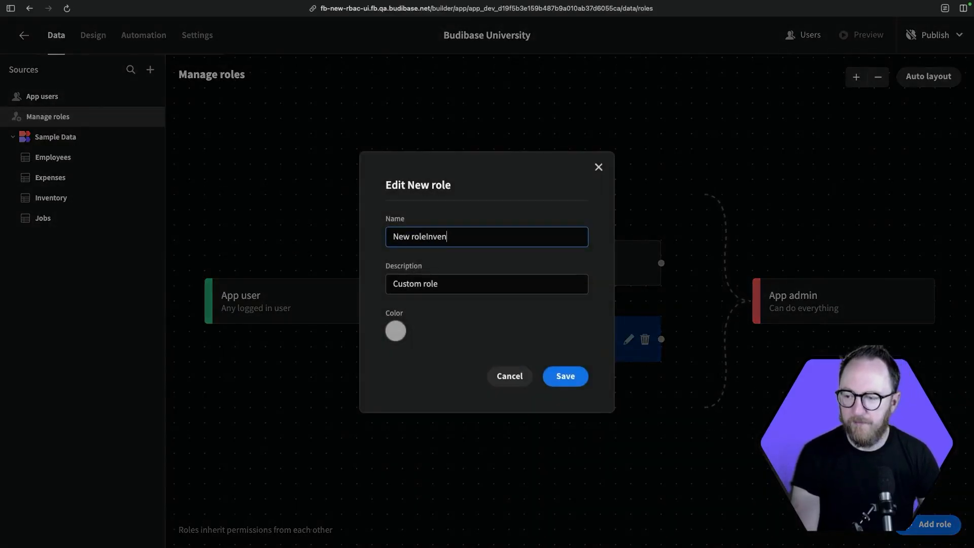
type("Inventory User")
left_click(563, 376)
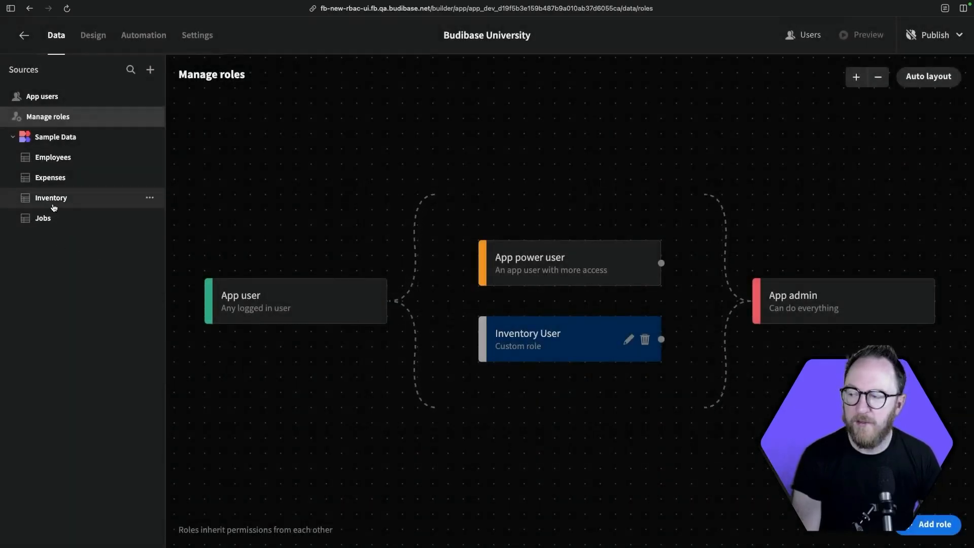
- Add another custom role and save it with the name Expense Manager
left_click(934, 524)
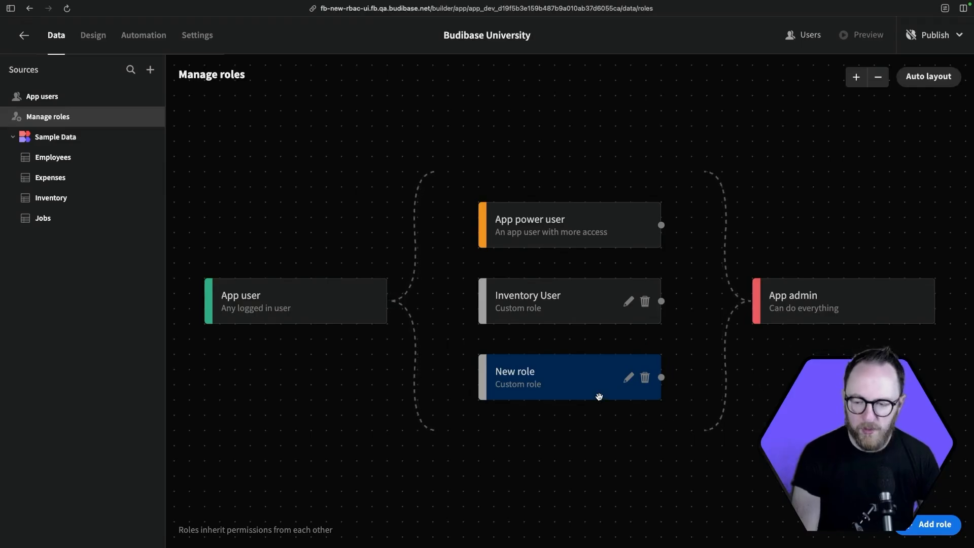
left_click(628, 378)
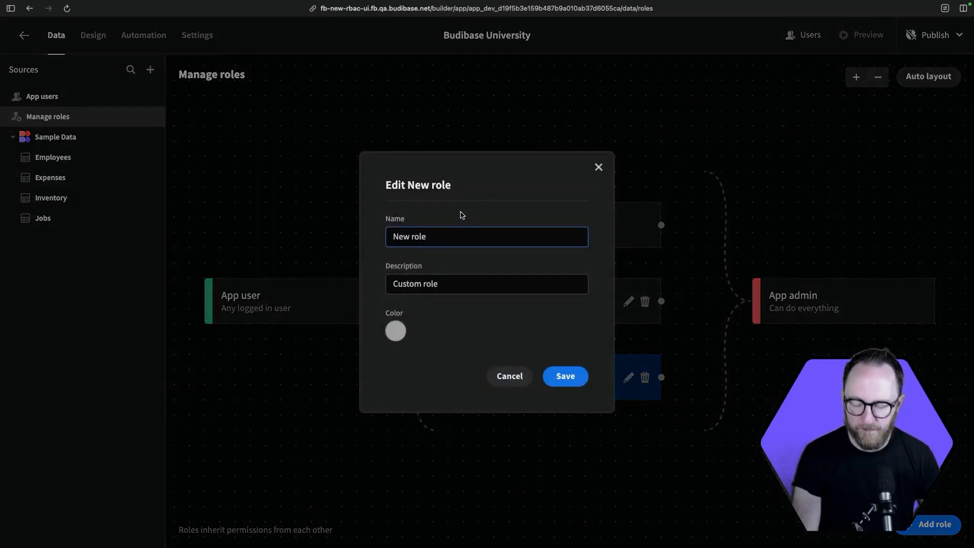
left_click(563, 381)
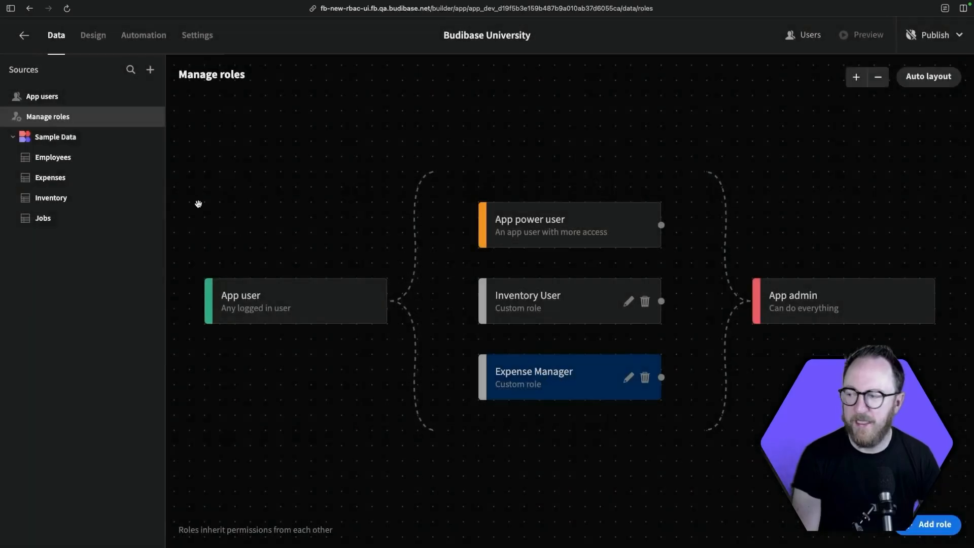
- Add a third custom role and name it Job Manager
left_click(928, 530)
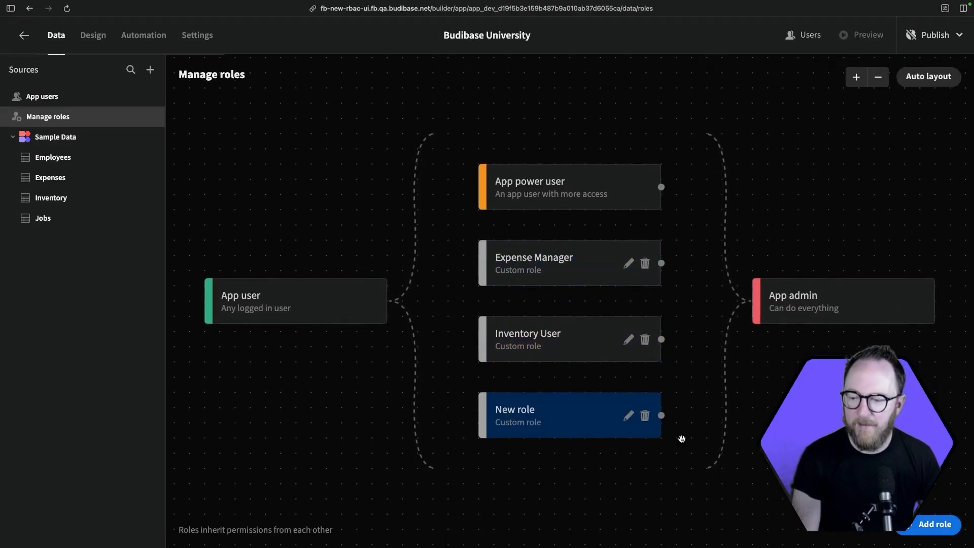
left_click(628, 415)
type("Job Mana")
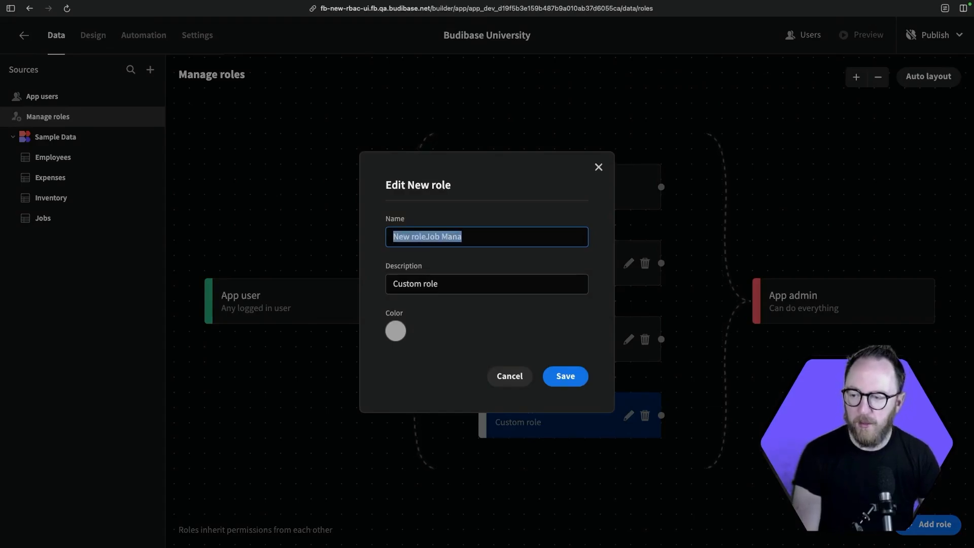
key("Escape")
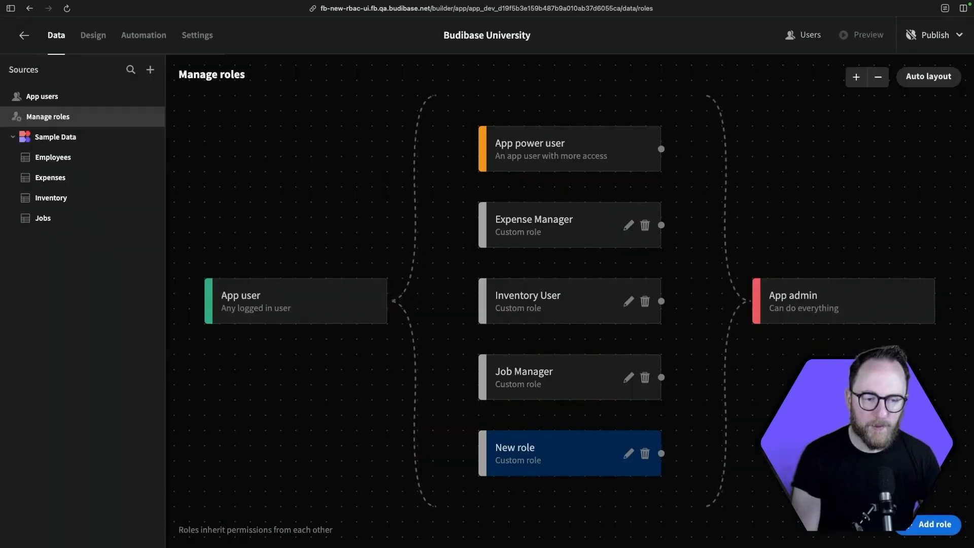
- Rename the remaining new role as HR Manager, give it a blue color and save it
left_click(629, 454)
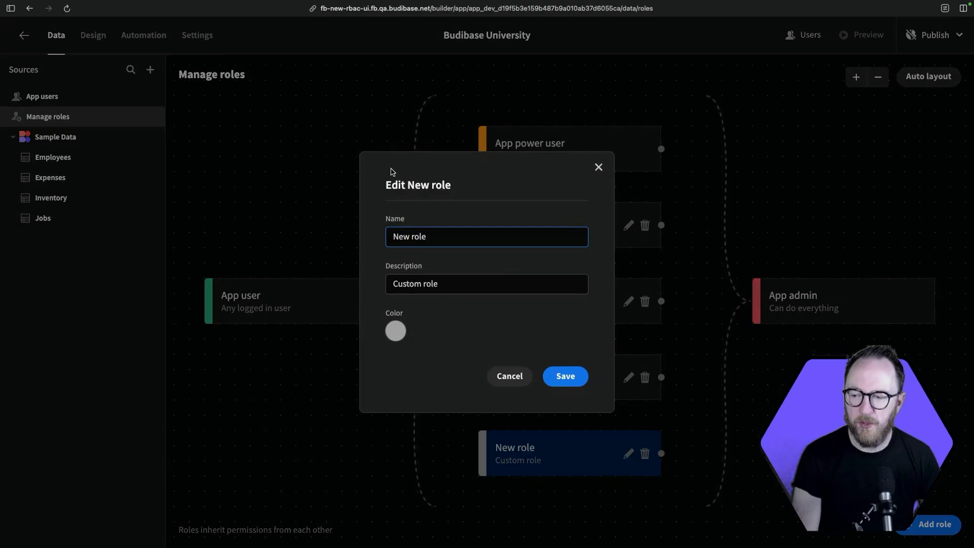
triple_click(426, 242)
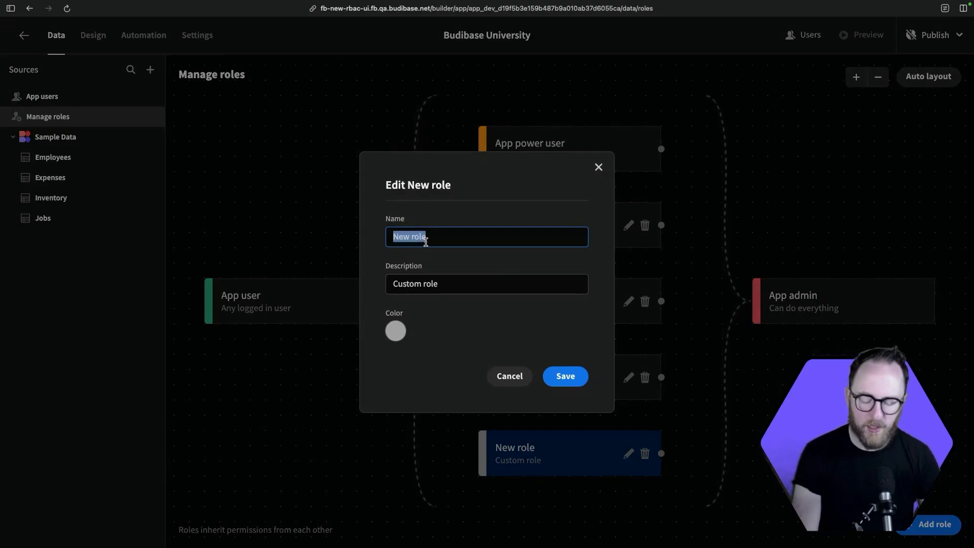
type("HR Manager")
left_click(396, 330)
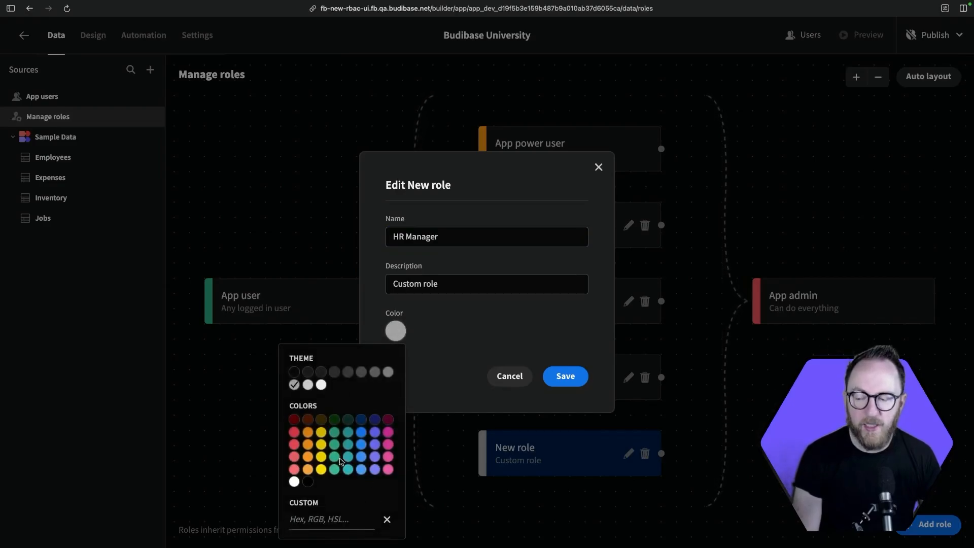
left_click(361, 443)
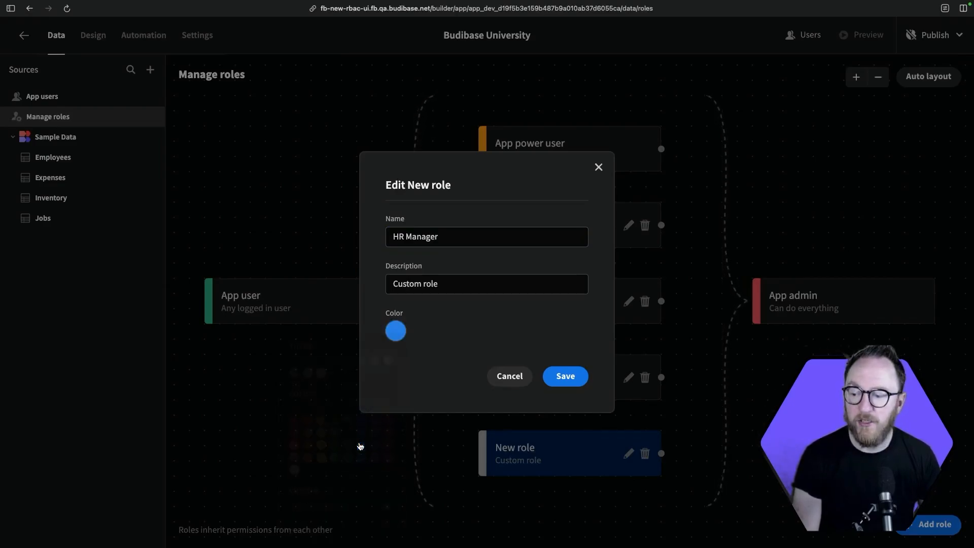
left_click(558, 376)
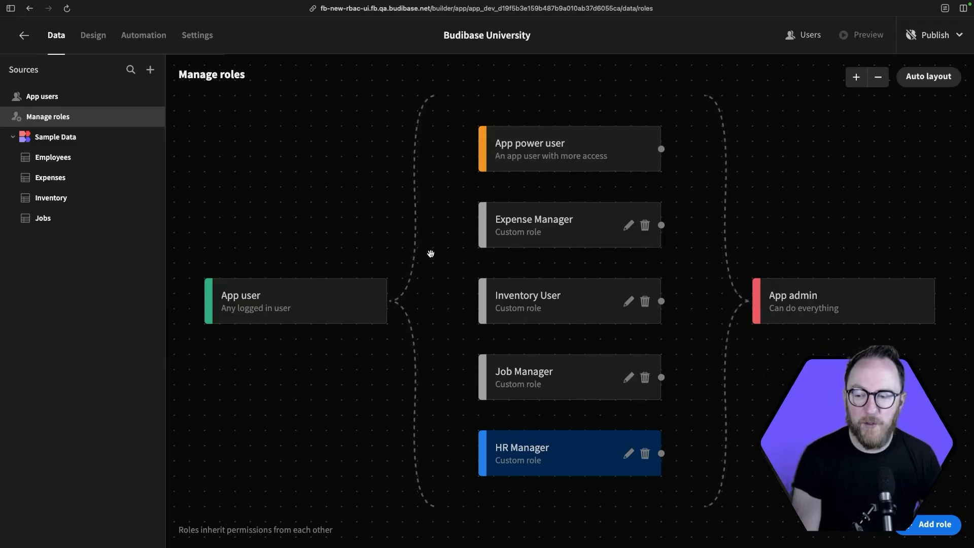
left_click(413, 214)
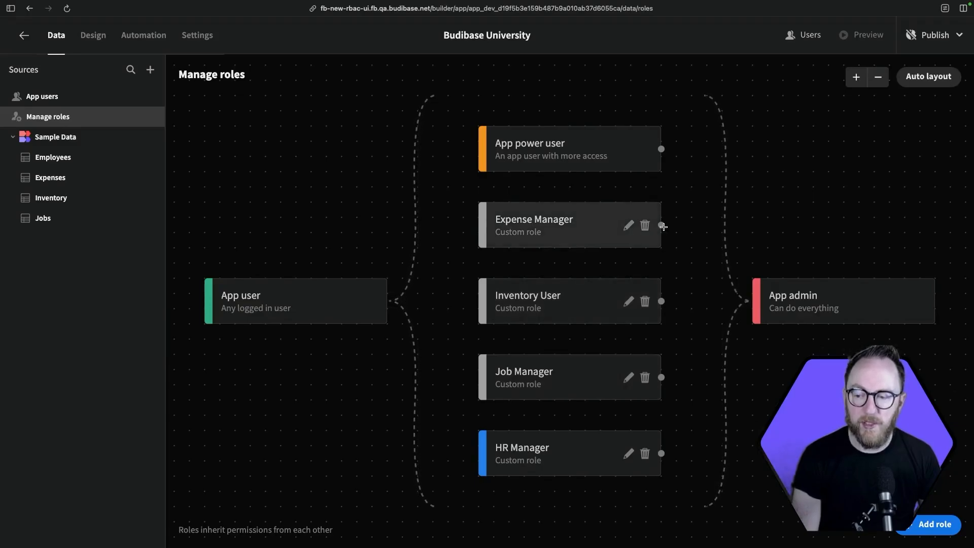
- Link the custom roles into one inheritance chain in the order Expense Manager, Inventory User, Job Manager, HR Manager
left_click_drag(663, 226, 477, 302)
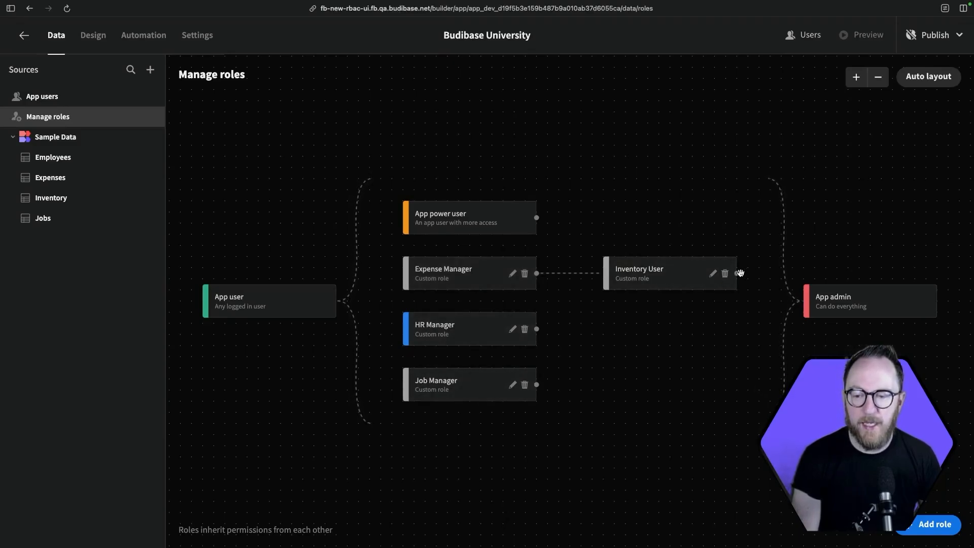
left_click_drag(738, 273, 399, 387)
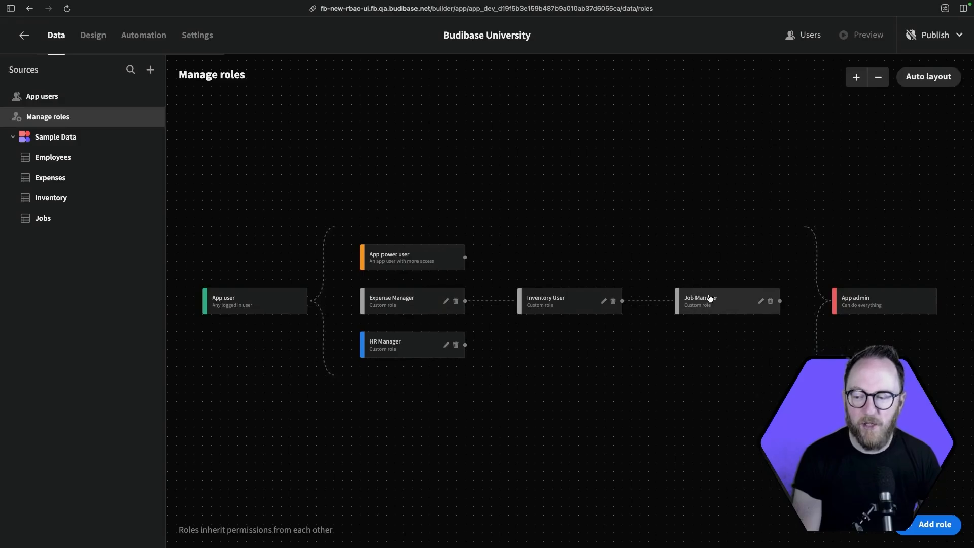
left_click_drag(780, 301, 359, 347)
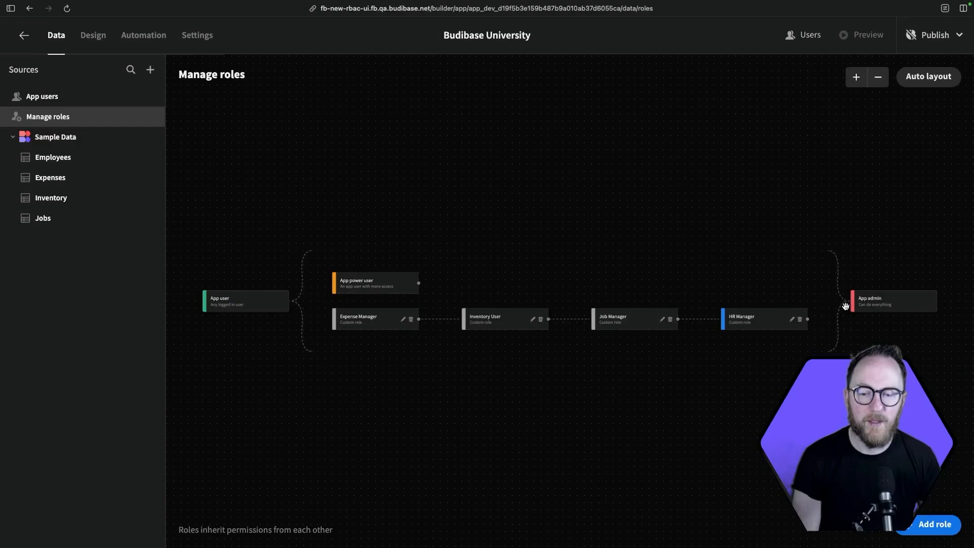
left_click_drag(809, 319, 831, 309)
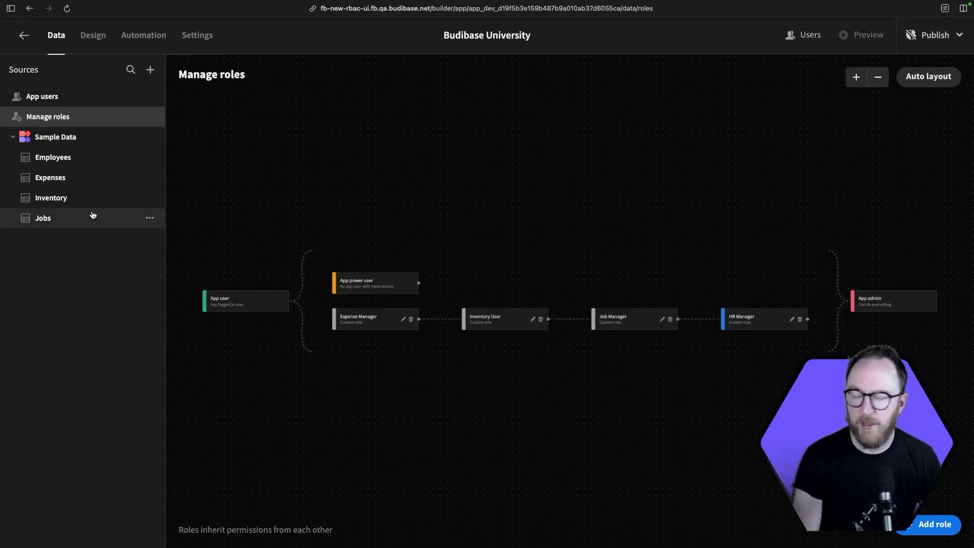
- Set the access role of the Jobs table to Job Manager
left_click(72, 215)
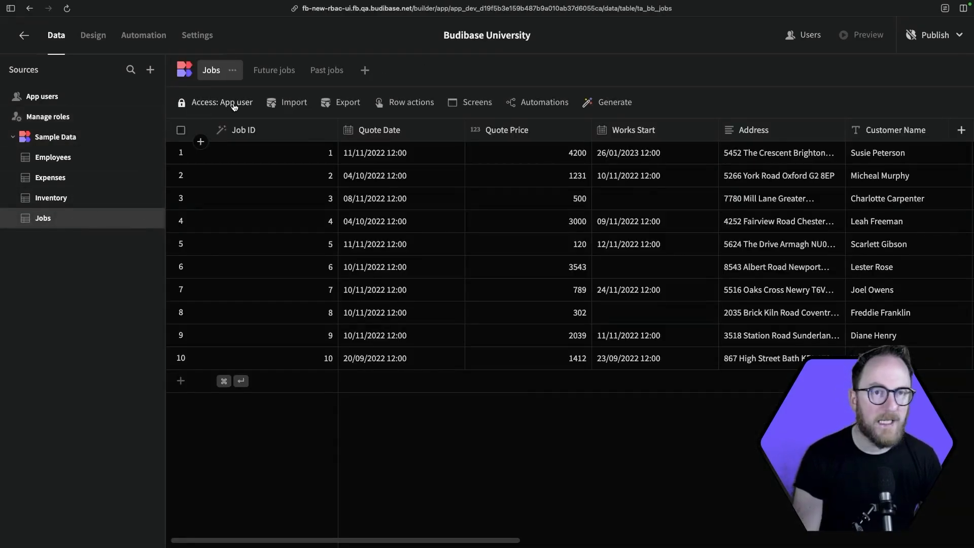
left_click(233, 105)
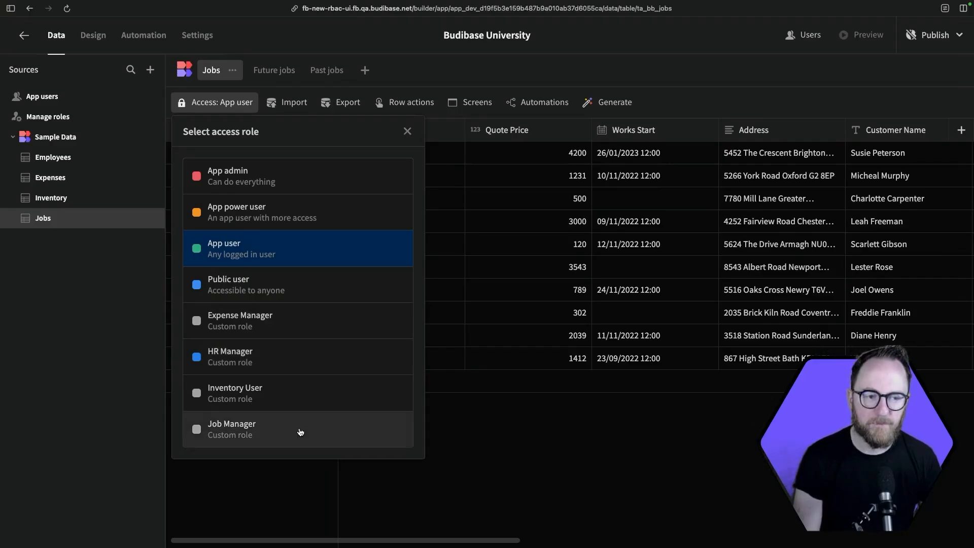
left_click(300, 432)
left_click(407, 131)
- Set the access role of the Inventory table to Inventory User
left_click(60, 201)
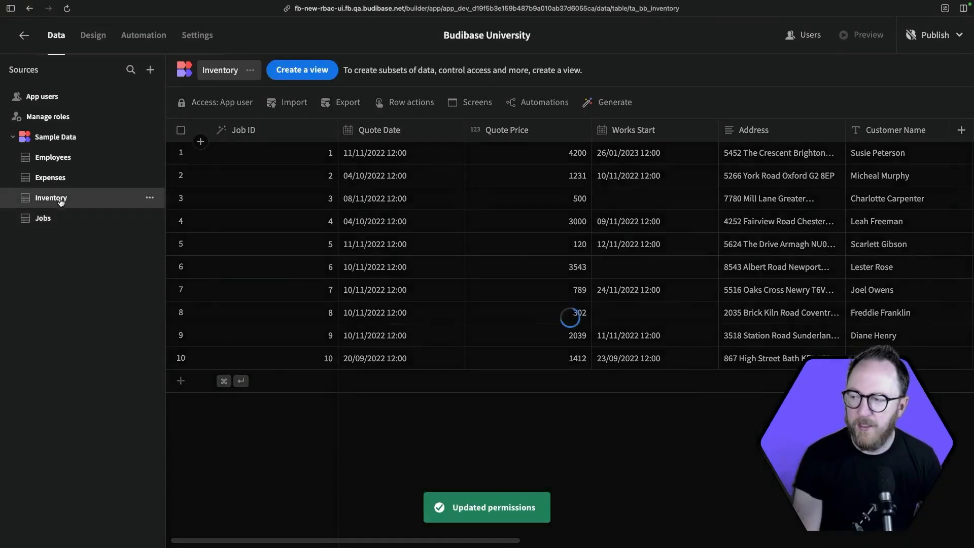
left_click(236, 103)
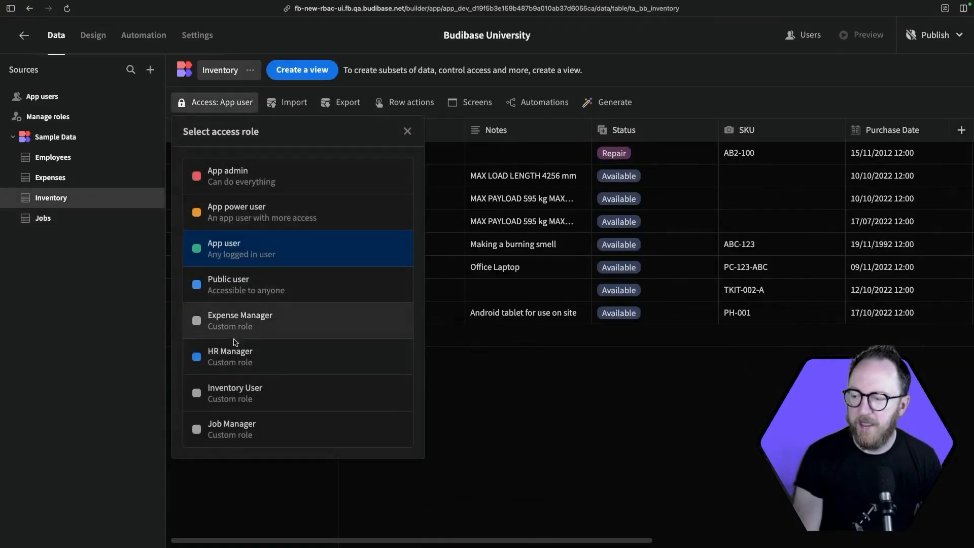
left_click(263, 392)
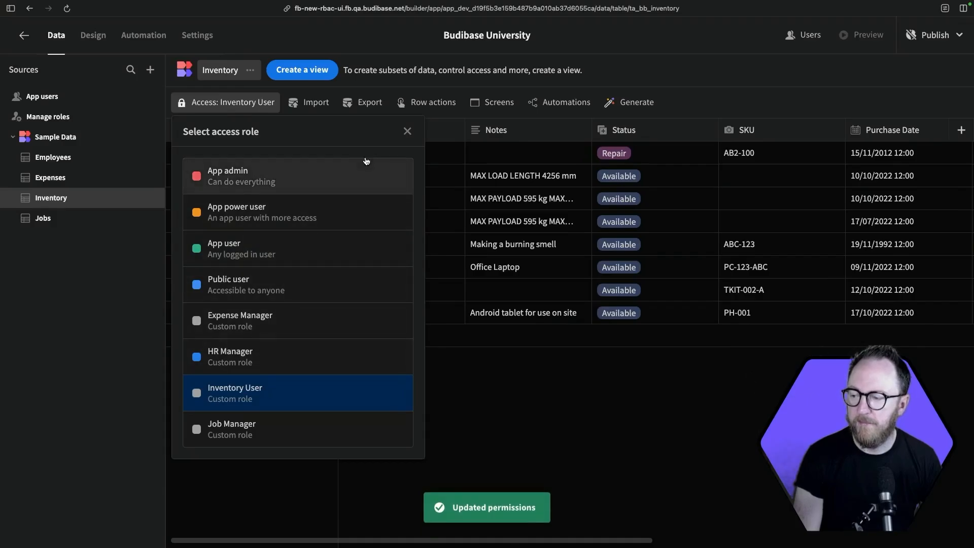
left_click(407, 131)
- Set the access role of the Expenses table to Expense Manager
left_click(50, 177)
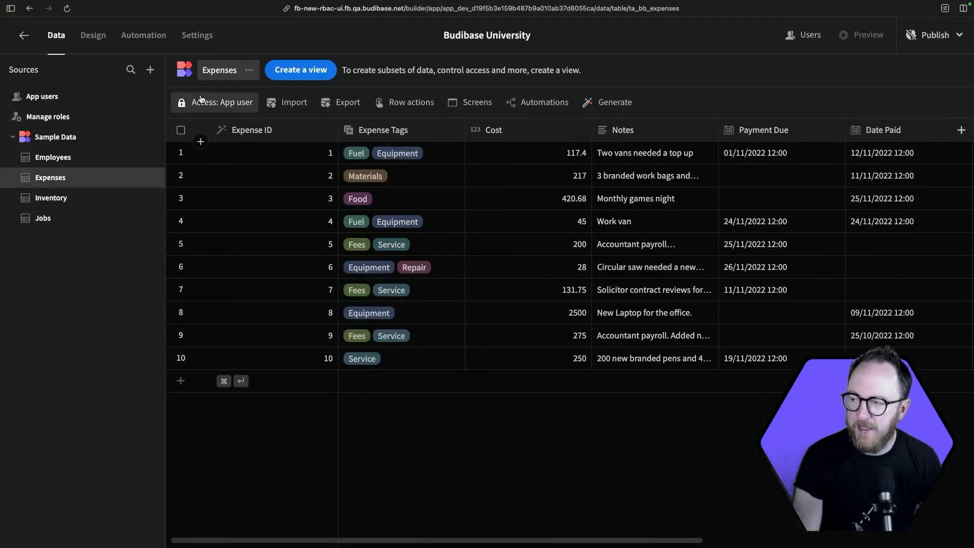
left_click(198, 102)
left_click(258, 330)
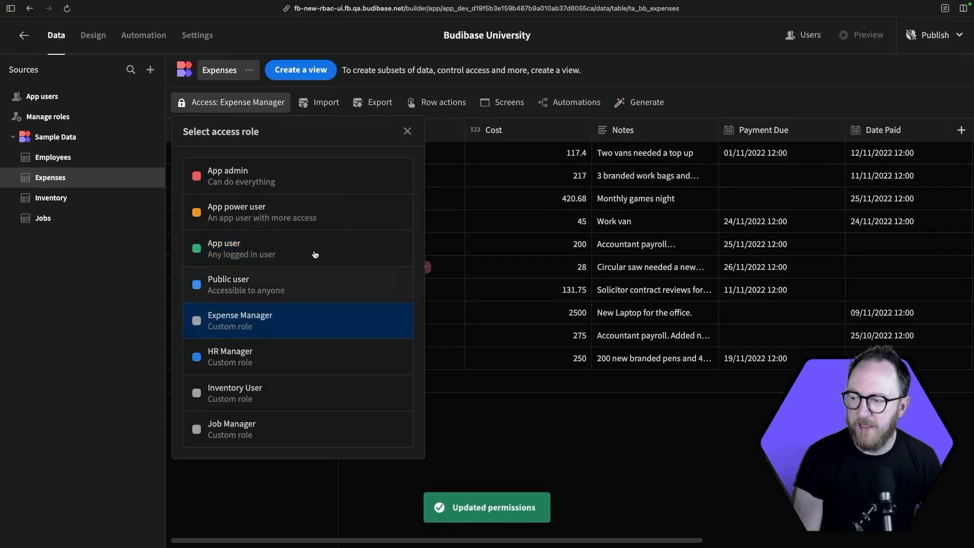
left_click(408, 131)
- Set the access role of the Employees table to HR Manager
left_click(89, 158)
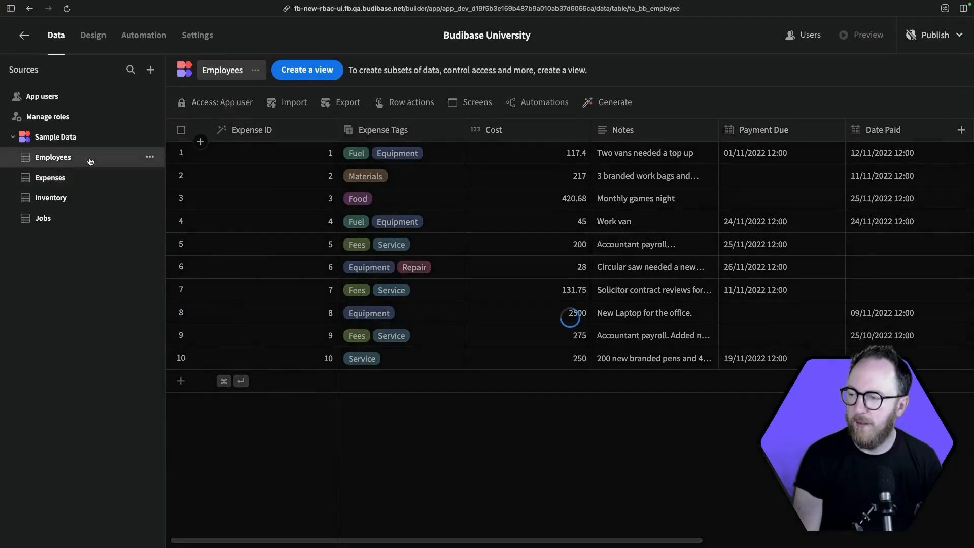
left_click(245, 107)
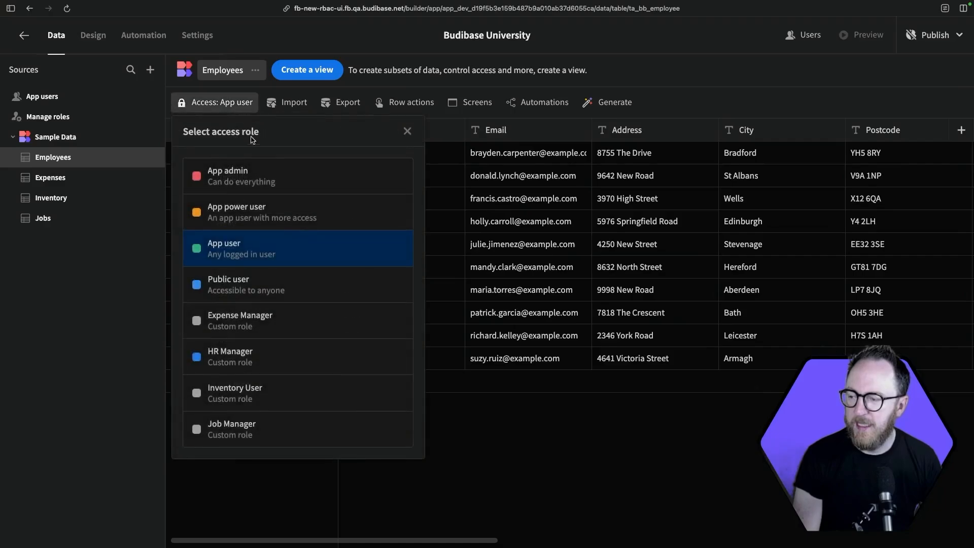
left_click(243, 361)
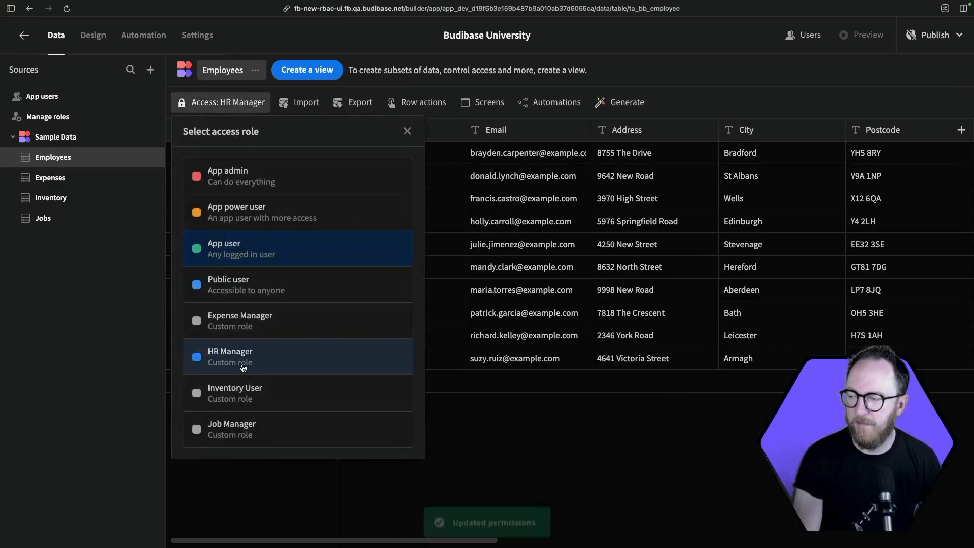
left_click(238, 502)
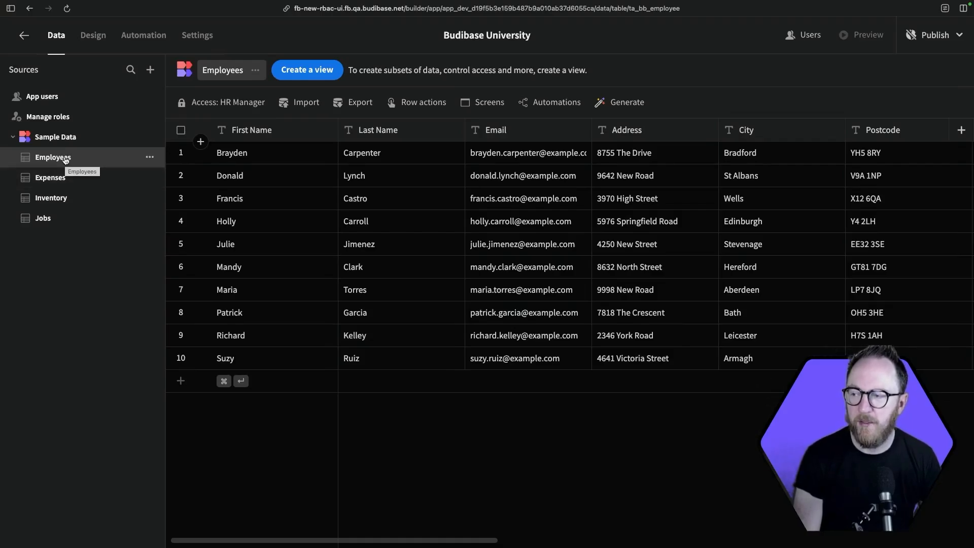
- Return to the role diagram and remove all inheritance links between the four custom roles
left_click(56, 116)
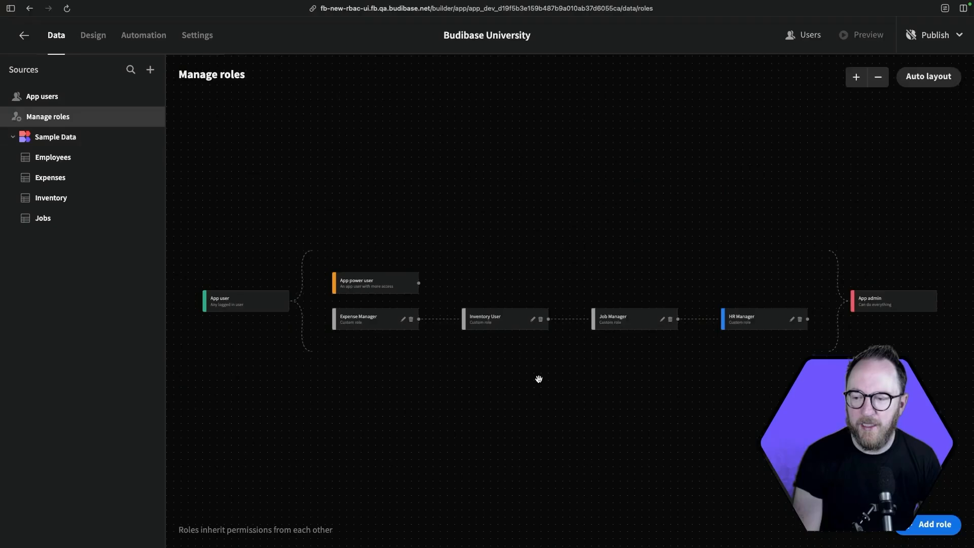
left_click(441, 320)
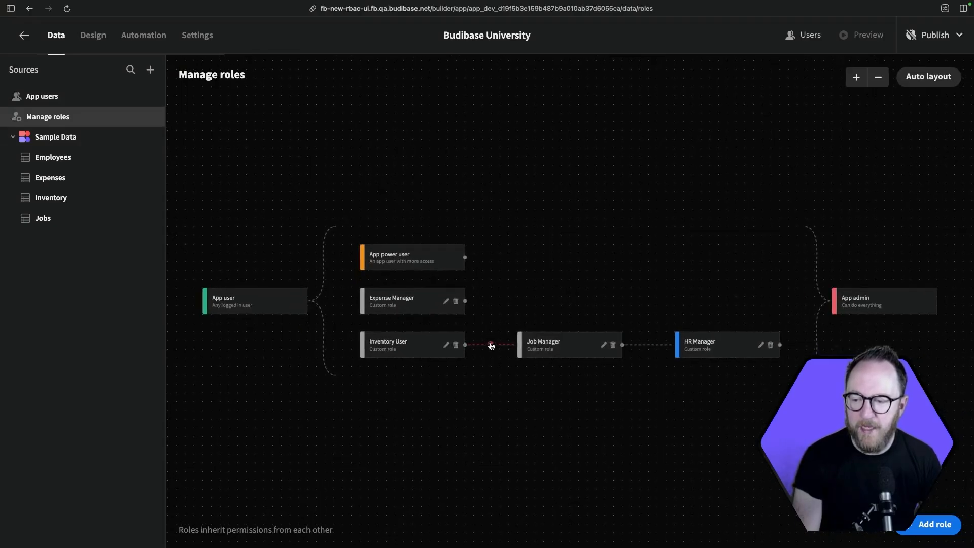
left_click(489, 342)
left_click(567, 385)
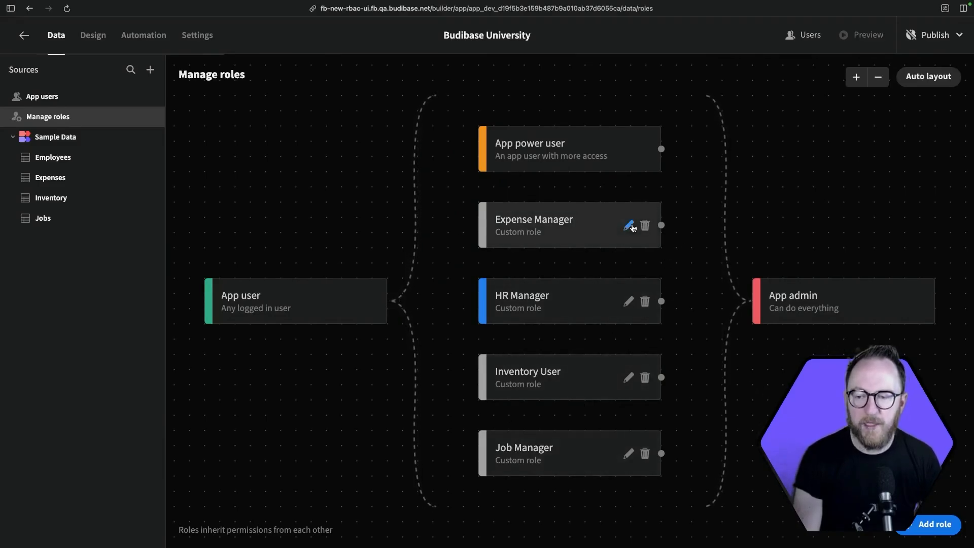
- Link the Expense Manager, Inventory User and Job Manager roles to HR Manager so that it inherits their permissions
left_click_drag(663, 222, 480, 290)
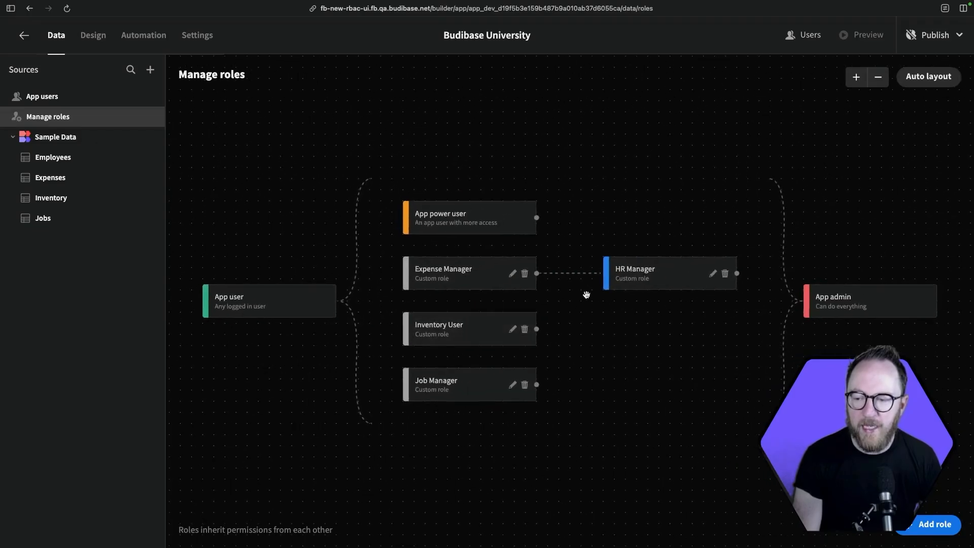
left_click_drag(538, 327, 554, 308)
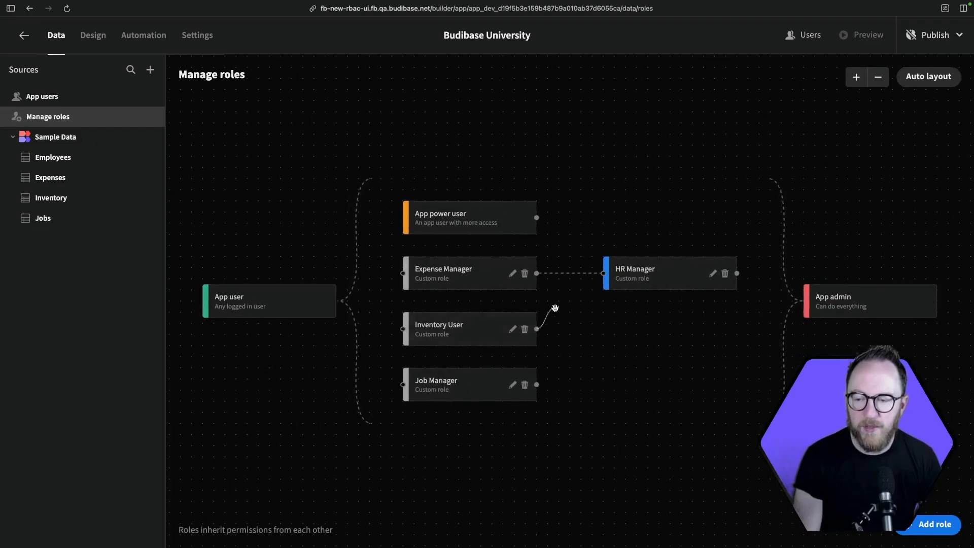
left_click_drag(600, 277, 602, 274)
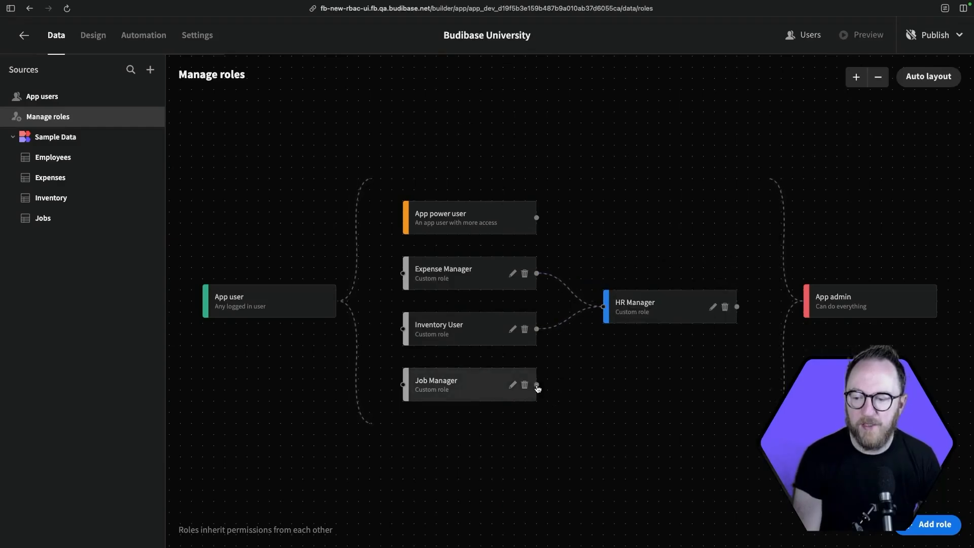
left_click_drag(537, 385, 601, 307)
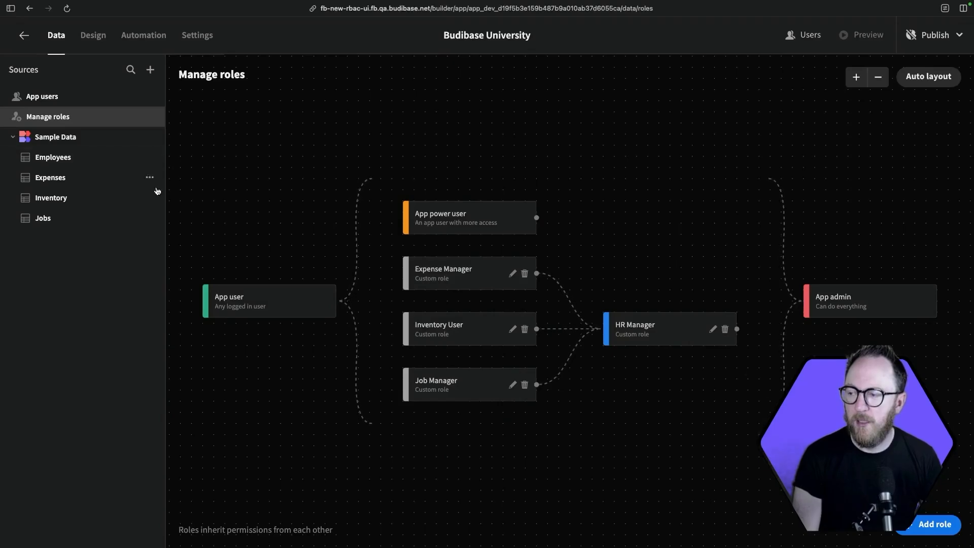
- Set the access role of the Jobs table's Future jobs view to App user
left_click(74, 221)
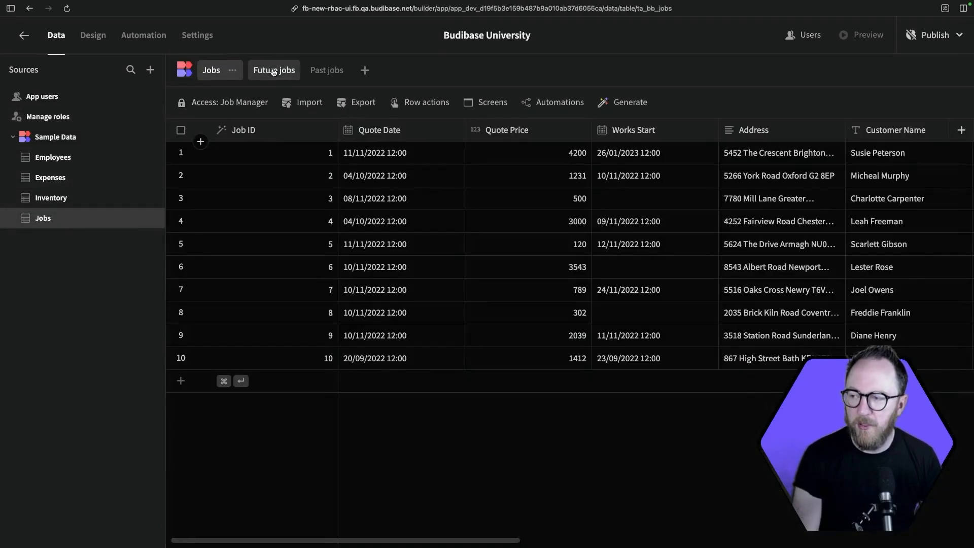
left_click(273, 71)
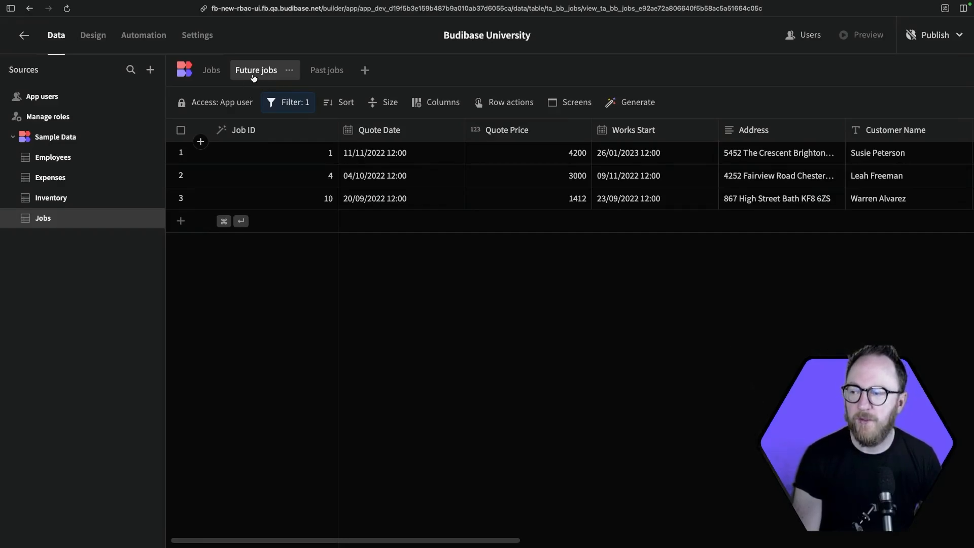
left_click(236, 103)
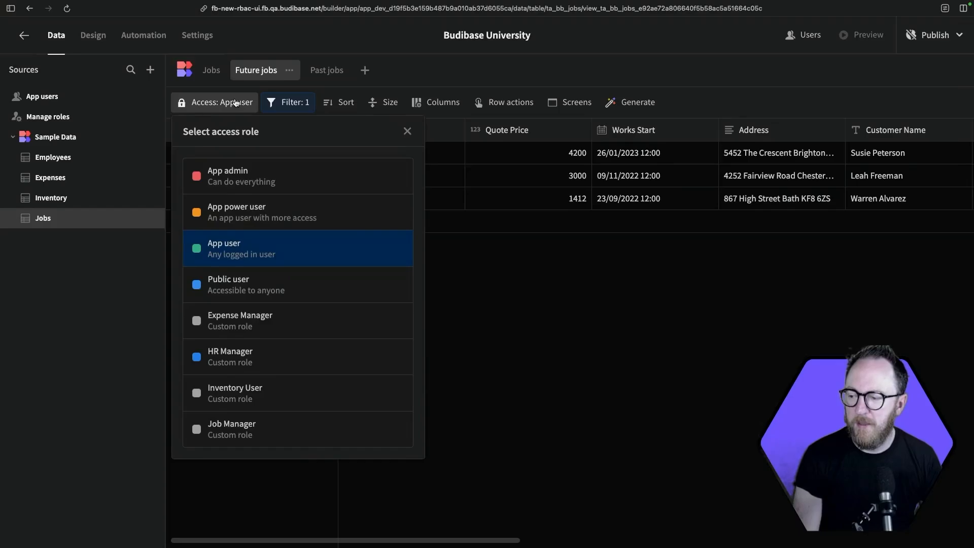
left_click(226, 252)
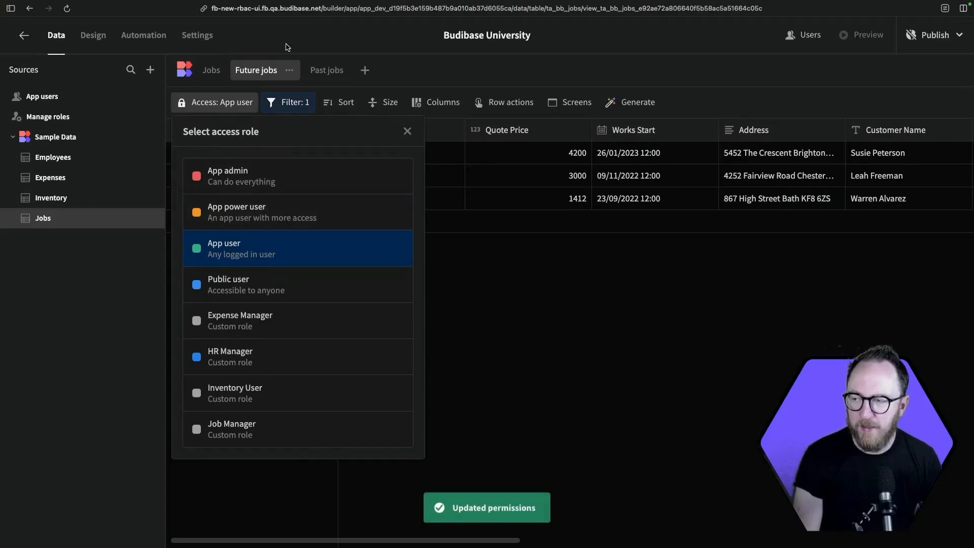
- Set the access role of the Past jobs view to Job Manager
left_click(308, 70)
left_click(229, 108)
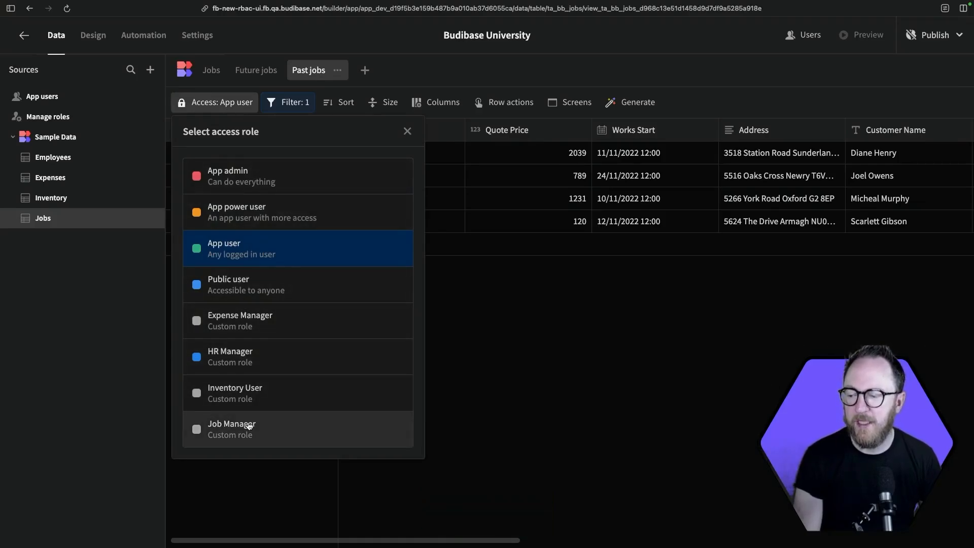
left_click(249, 426)
left_click(532, 354)
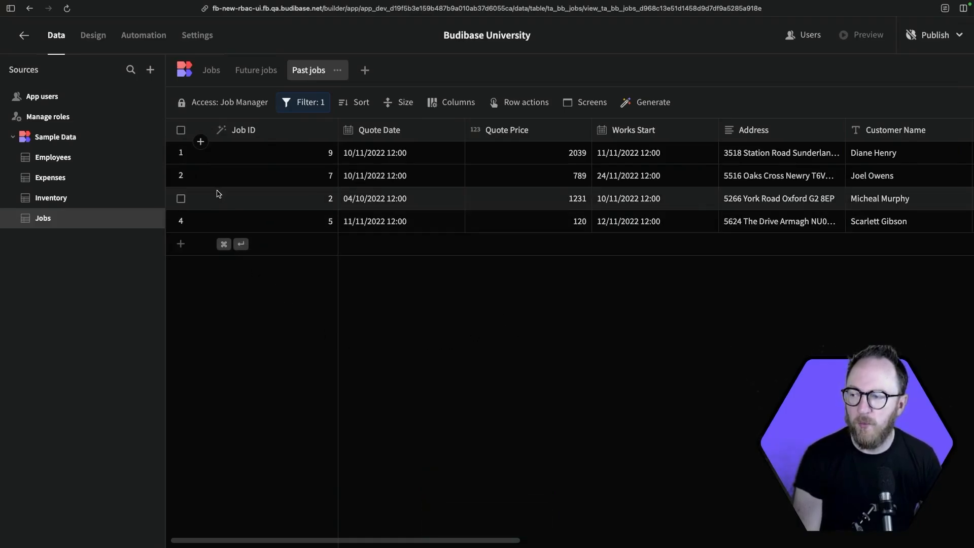
- Create an autogenerated table screen from the Employees table with rows managed inline
left_click(93, 38)
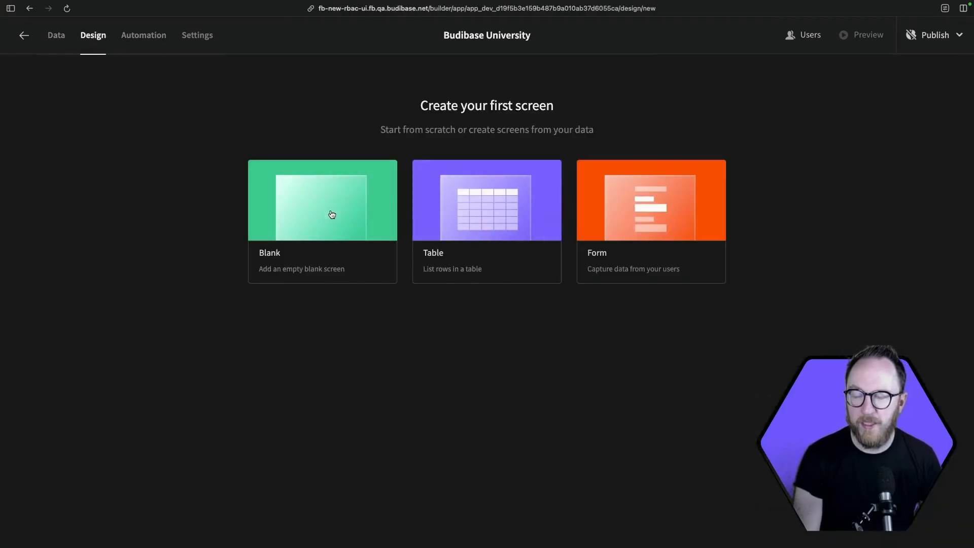
left_click(522, 226)
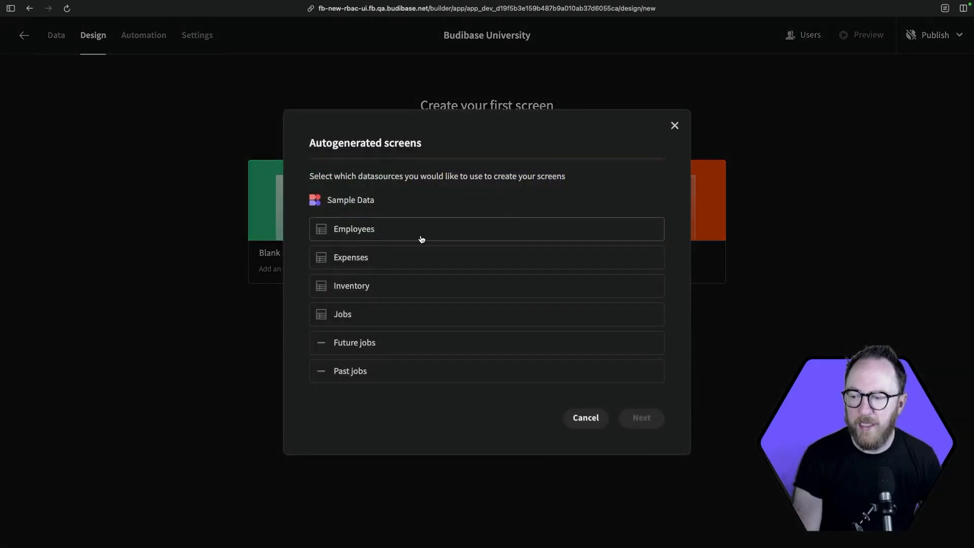
left_click(395, 234)
left_click(658, 425)
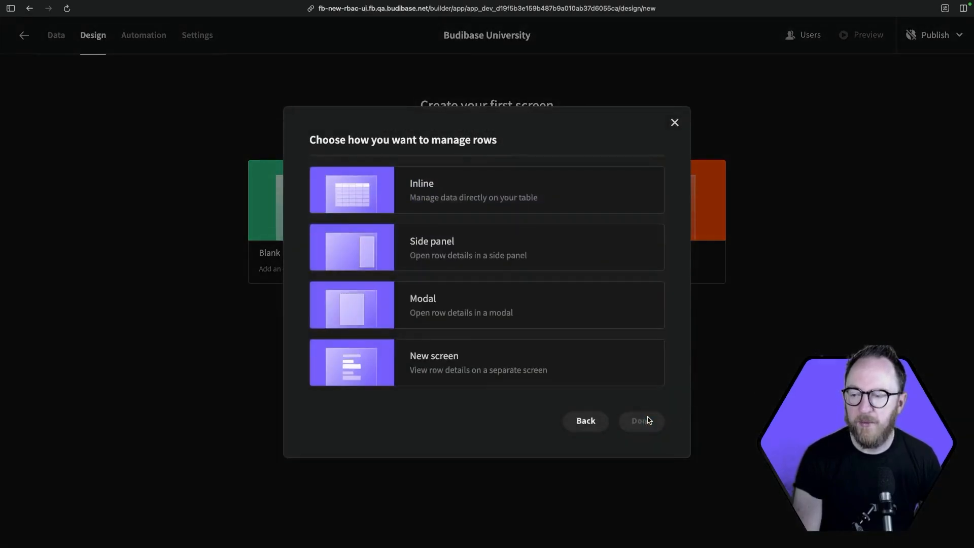
left_click(445, 201)
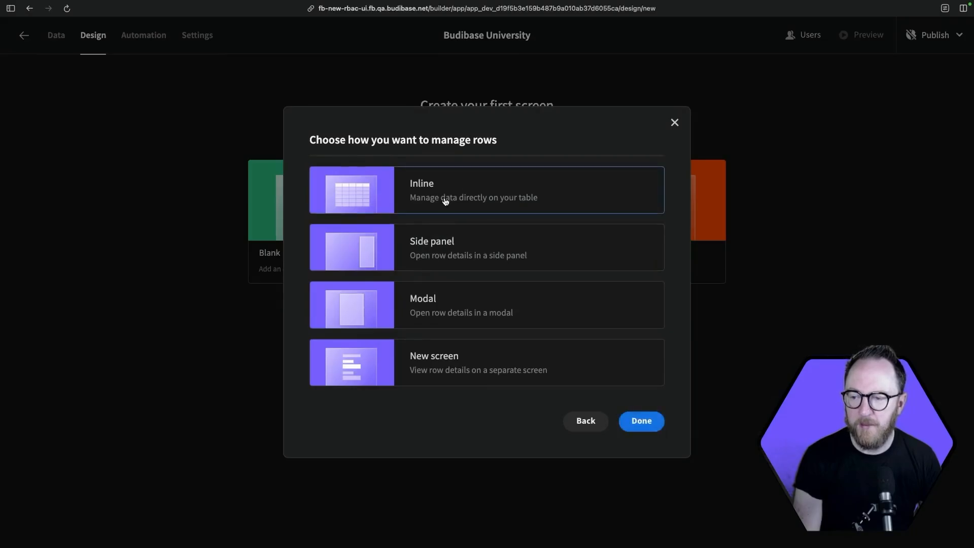
left_click(640, 424)
- Change the /employees screen's access role to Expense Manager and set it back to HR Manager
left_click(78, 231)
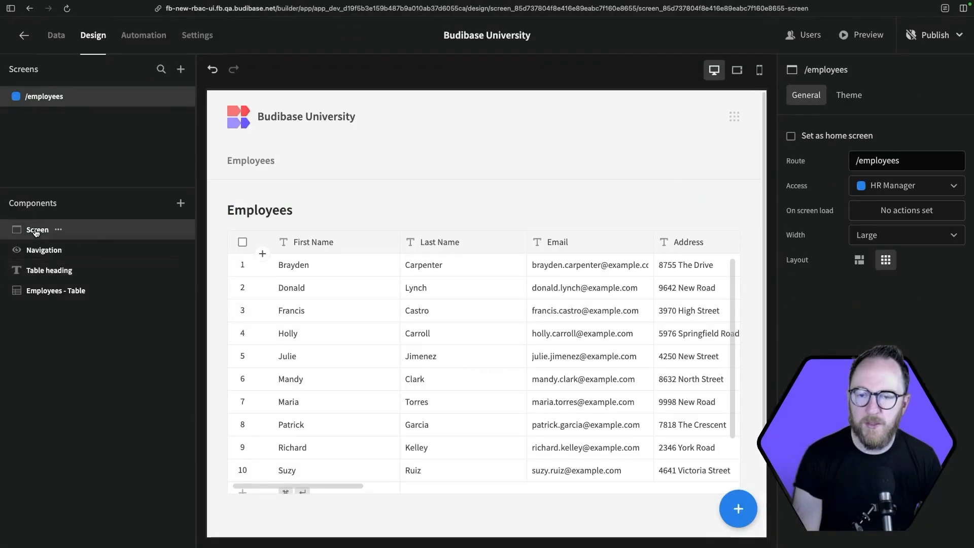
left_click(879, 187)
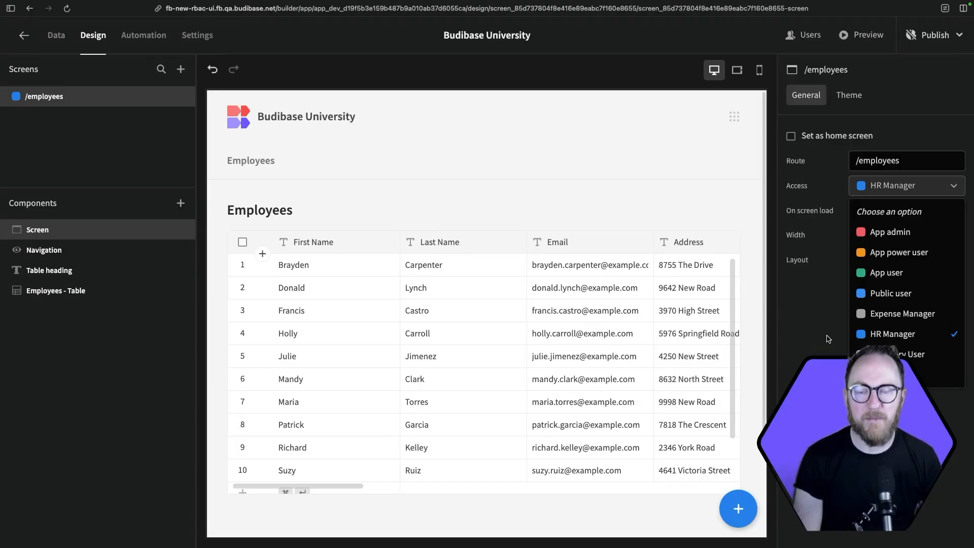
left_click(892, 313)
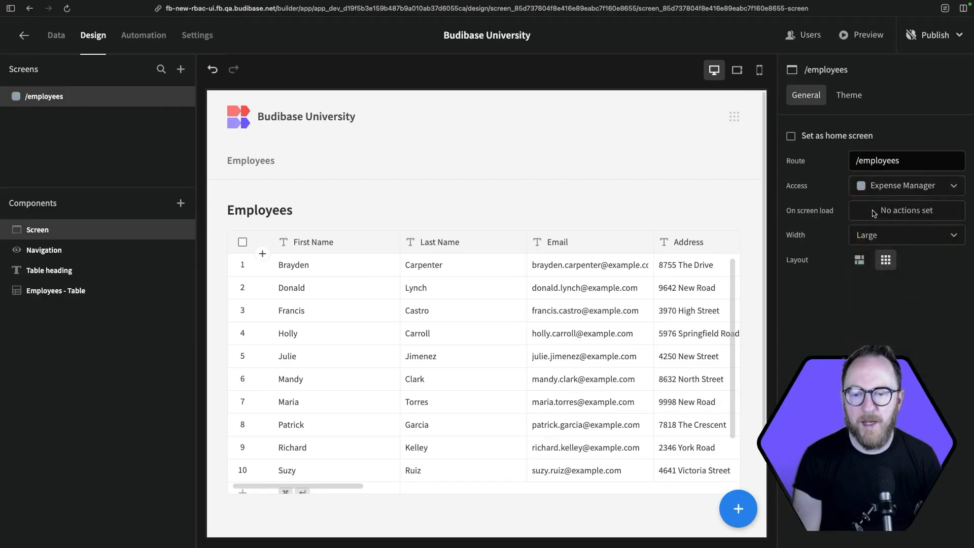
left_click(876, 184)
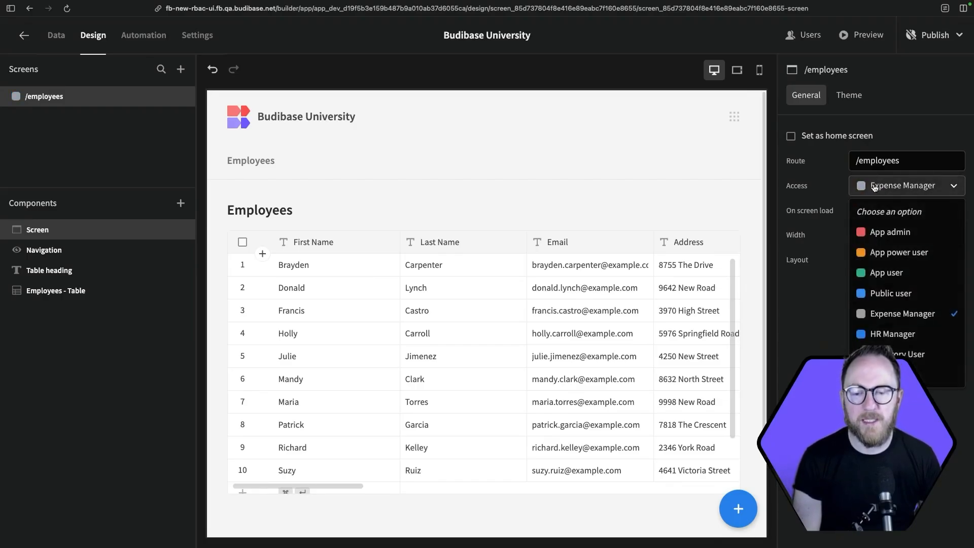
left_click(867, 335)
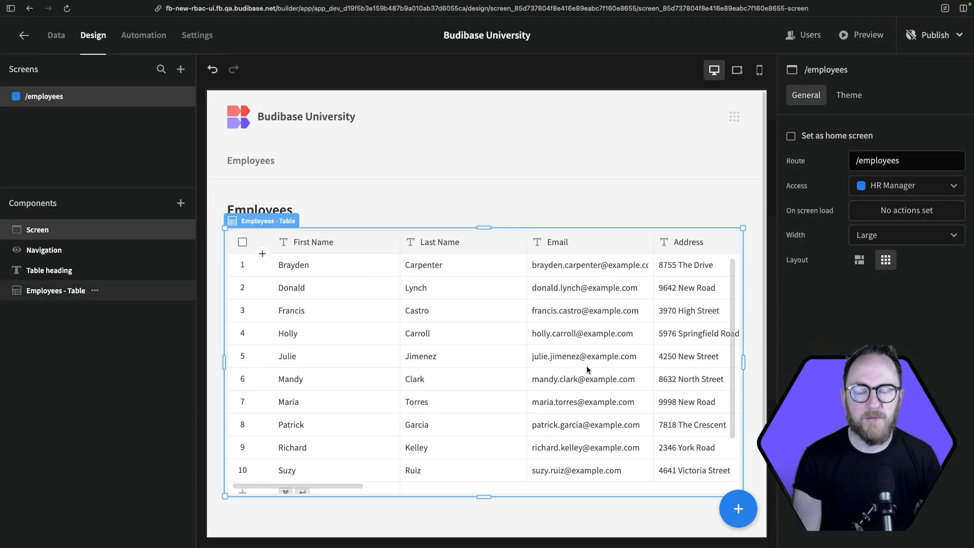